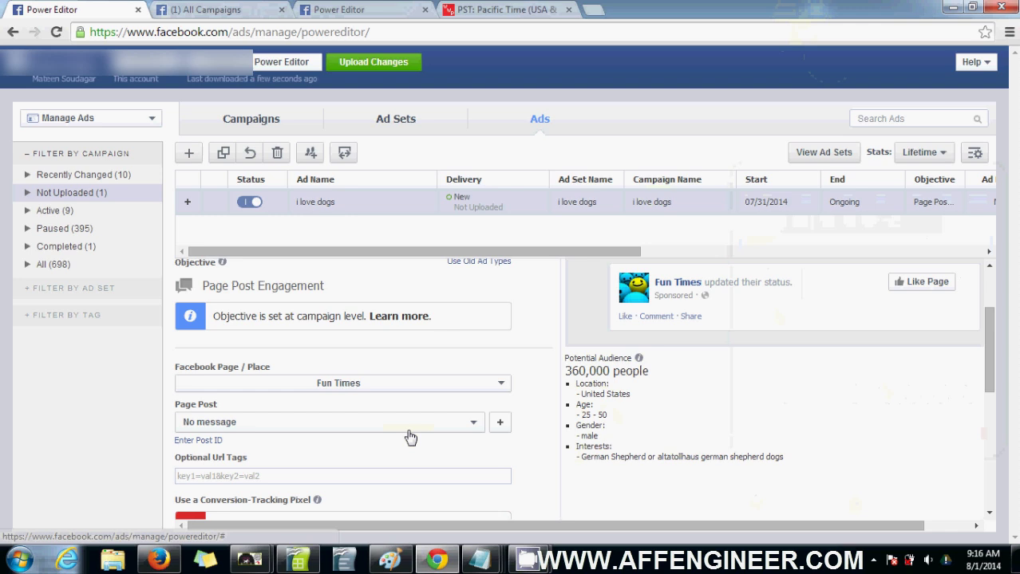
Step: Switch from Power Editor to the Teespring I Love Dogs hoodie page in Firefox
key(alt+Tab)
key(alt+Tab)
key(alt+Tab)
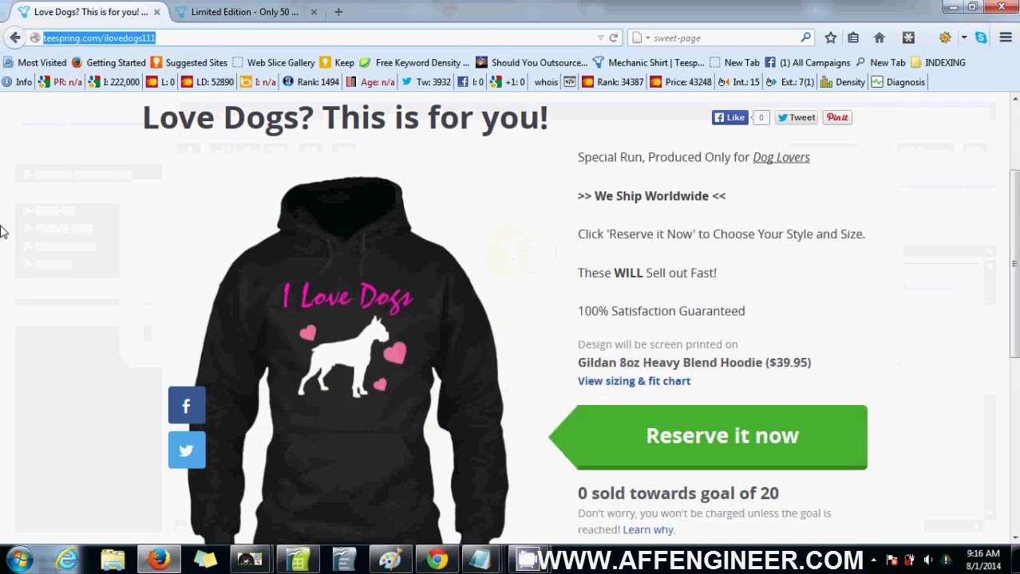
Step: Scroll the Teespring campaign page so the whole I Love Dogs hoodie image is visible
click(890, 305)
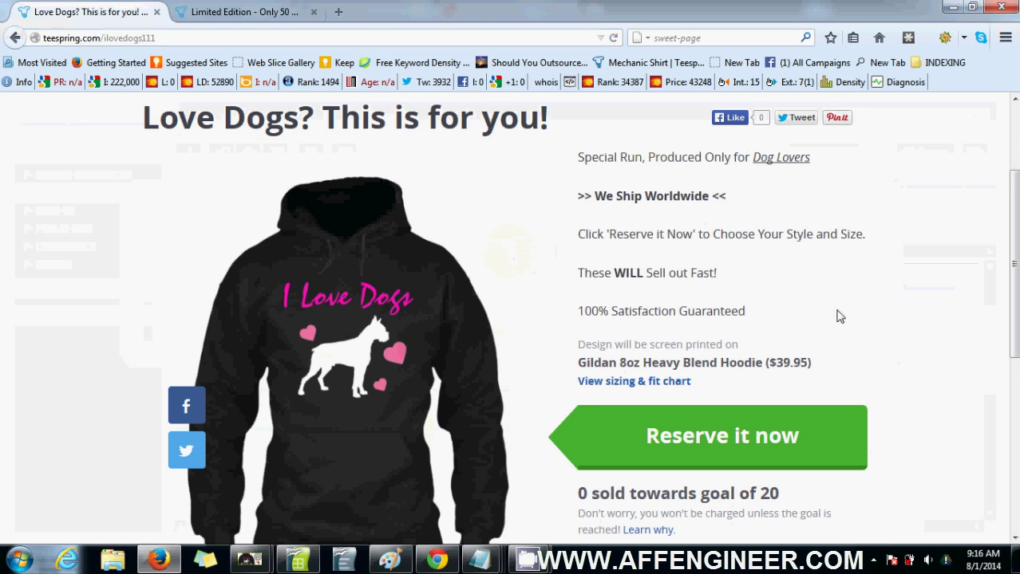
scroll(620, 228, down, 3)
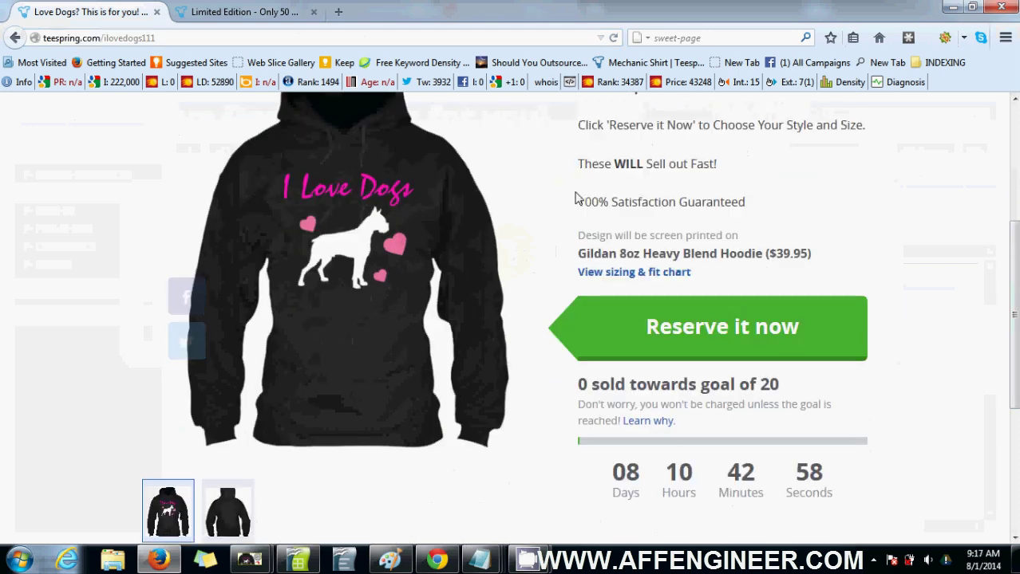
scroll(580, 319, up, 1)
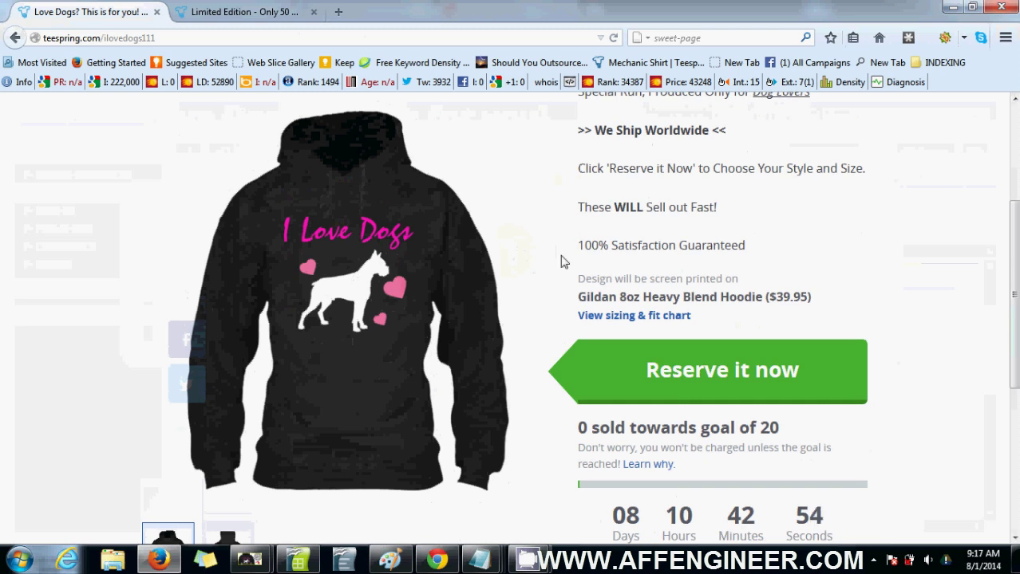
Step: Paste the Teespring page screenshot into Paint and shift it up so the hoodie fits
key(alt+Tab)
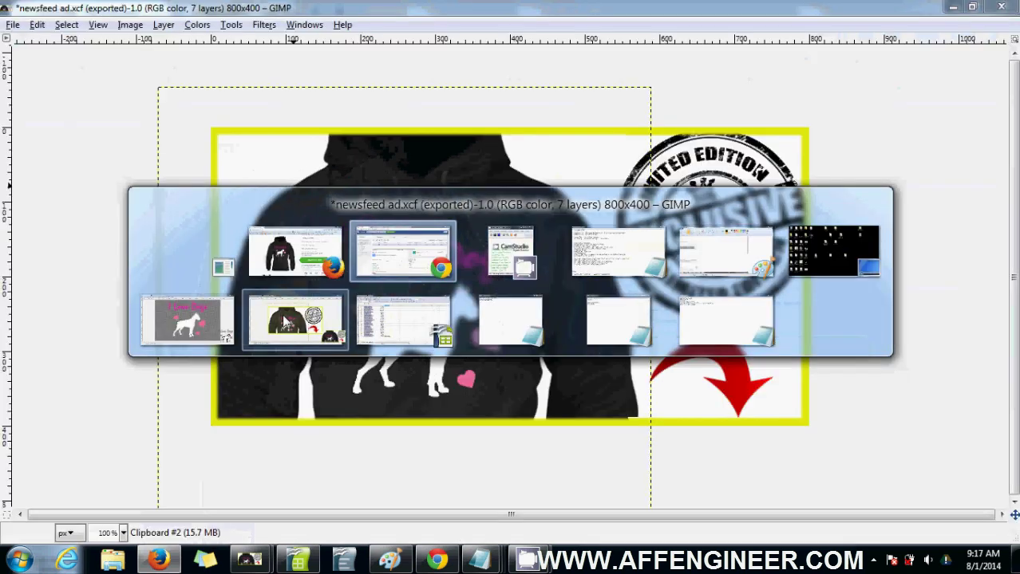
mouse_move(387, 327)
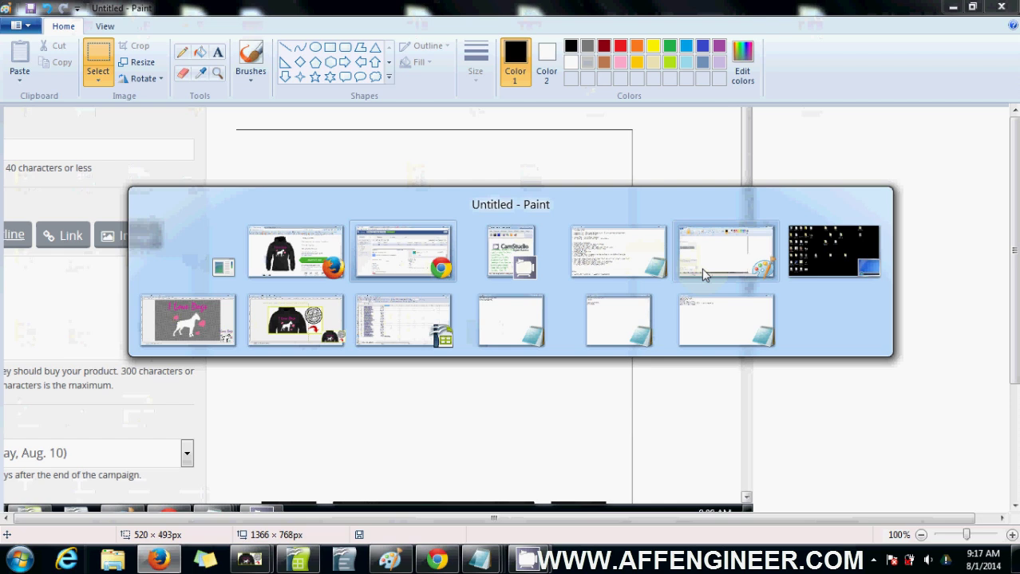
click(701, 268)
key(ctrl+v)
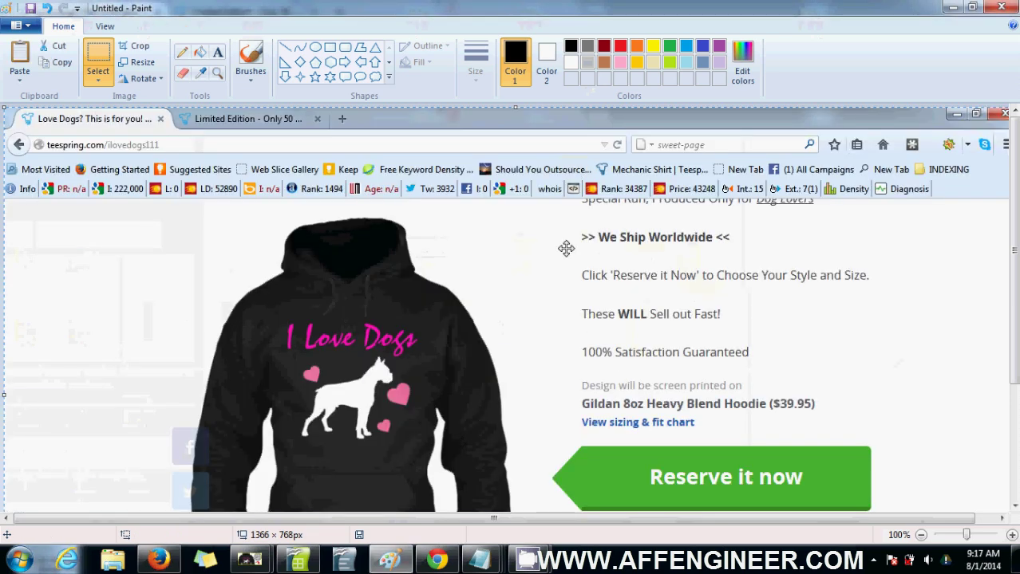
mouse_move(561, 239)
mouse_down()
mouse_move(553, 125)
mouse_move(551, 169)
mouse_up()
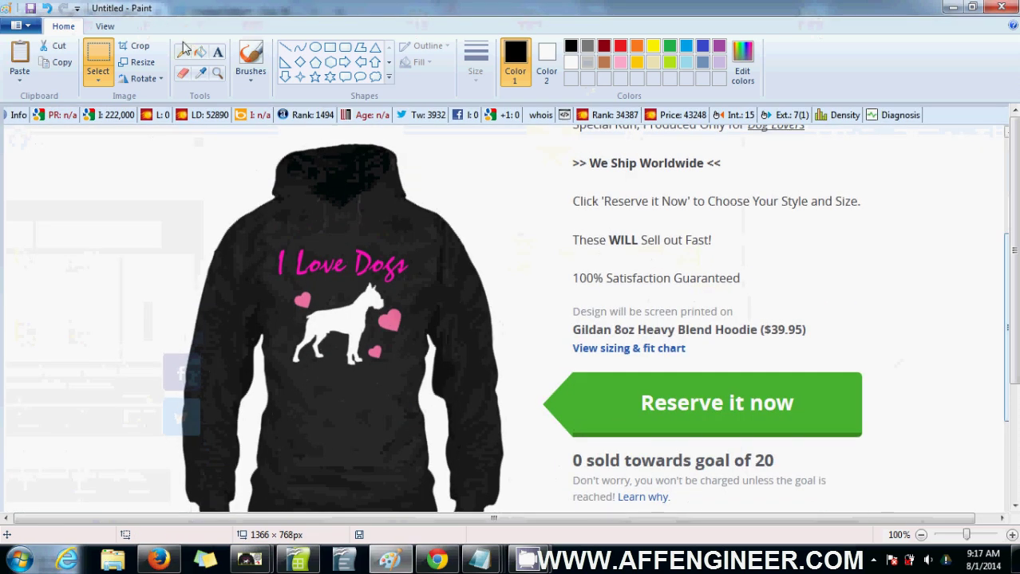
Step: Cut the hoodie picture out of the screenshot and return to the GIMP ad document
drag(130, 135, 508, 508)
key(Delete)
key(alt+Tab)
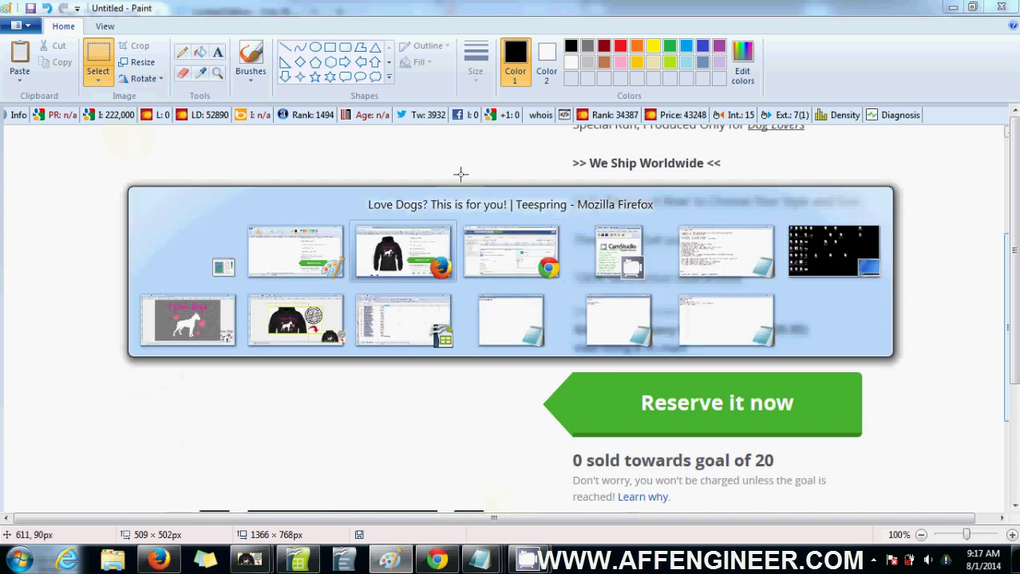
click(325, 341)
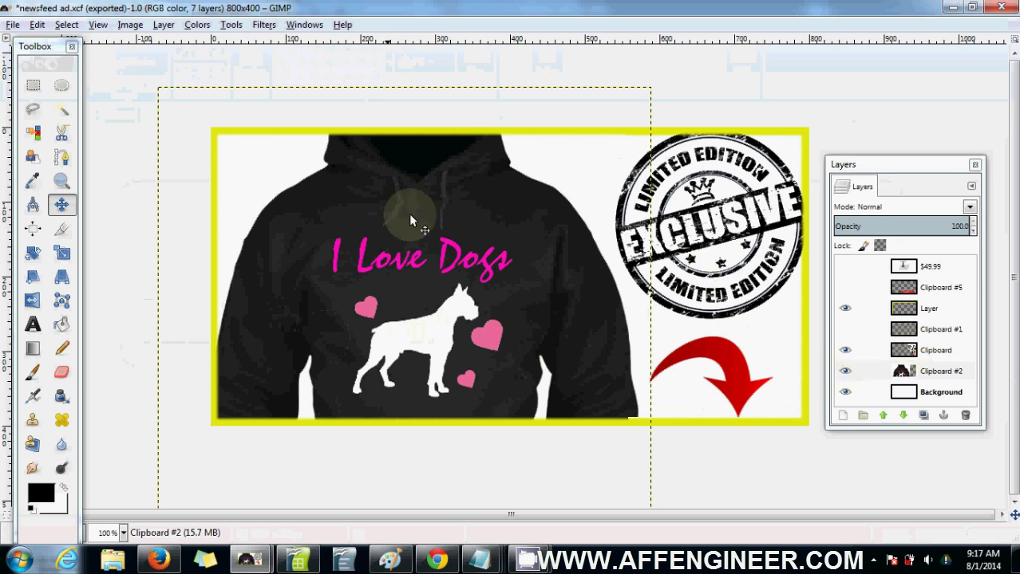
Step: Hide the old Clipboard #2 hoodie layer and paste the new hoodie as a new layer
click(844, 371)
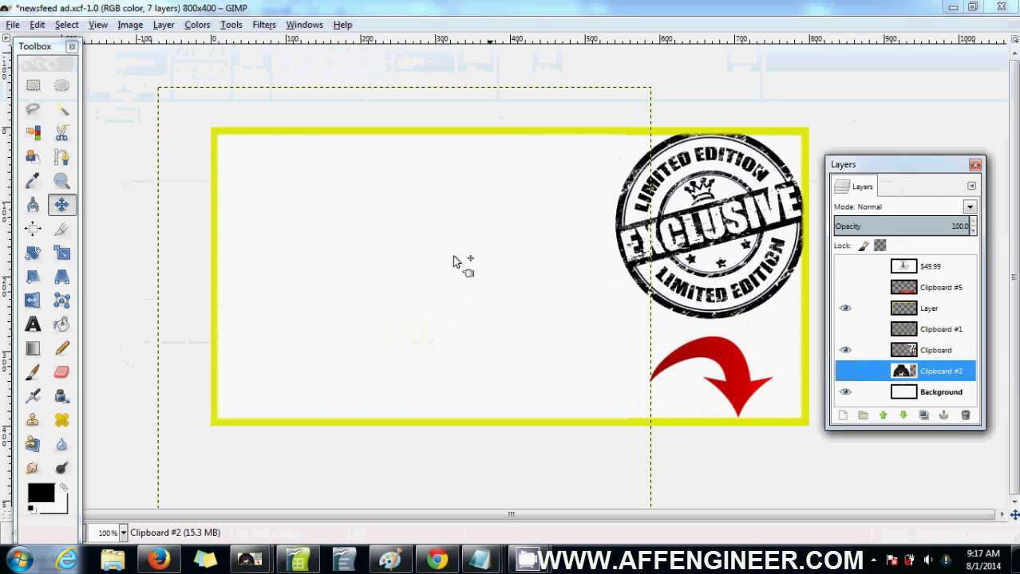
right_click(405, 251)
mouse_move(432, 280)
mouse_move(547, 358)
click(729, 380)
Step: Enlarge the pasted hoodie and move it down-left into the yellow-bordered ad frame
key(shift+s)
click(399, 245)
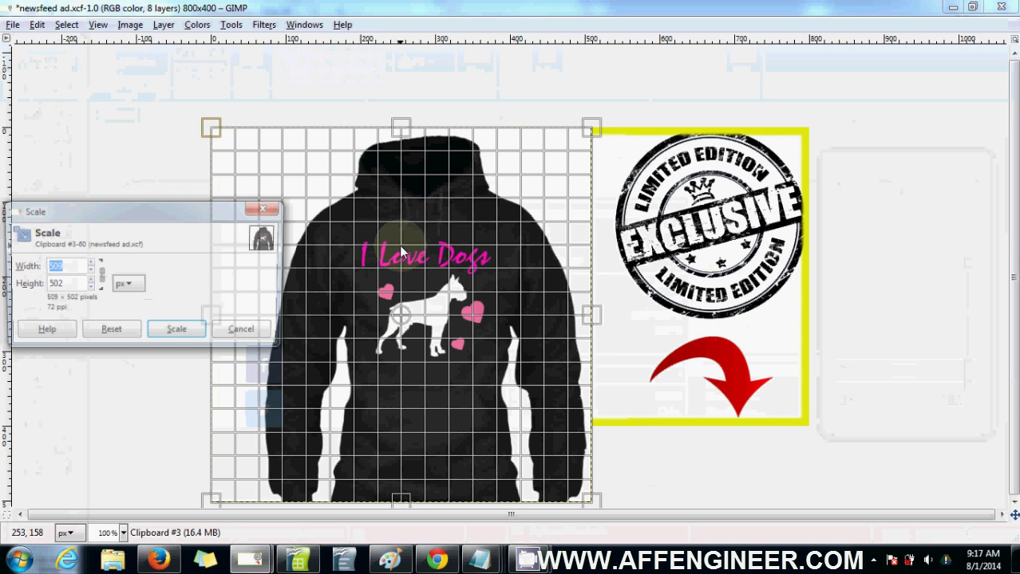
drag(589, 130, 673, 68)
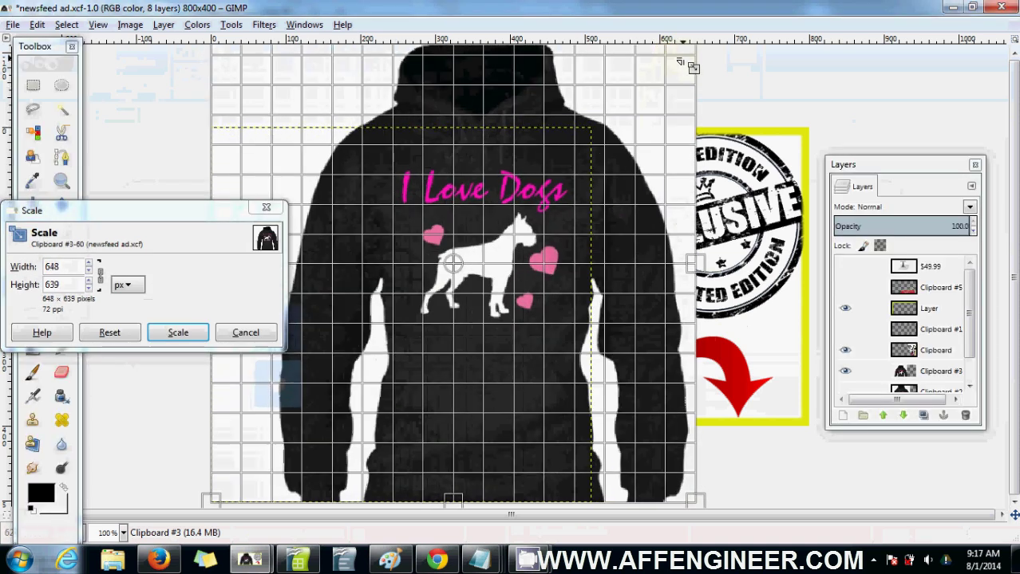
click(178, 332)
key(m)
drag(495, 247, 438, 299)
Step: Select the hoodie and lower-left edge areas by colour, then make Clipboard #3 active
click(61, 109)
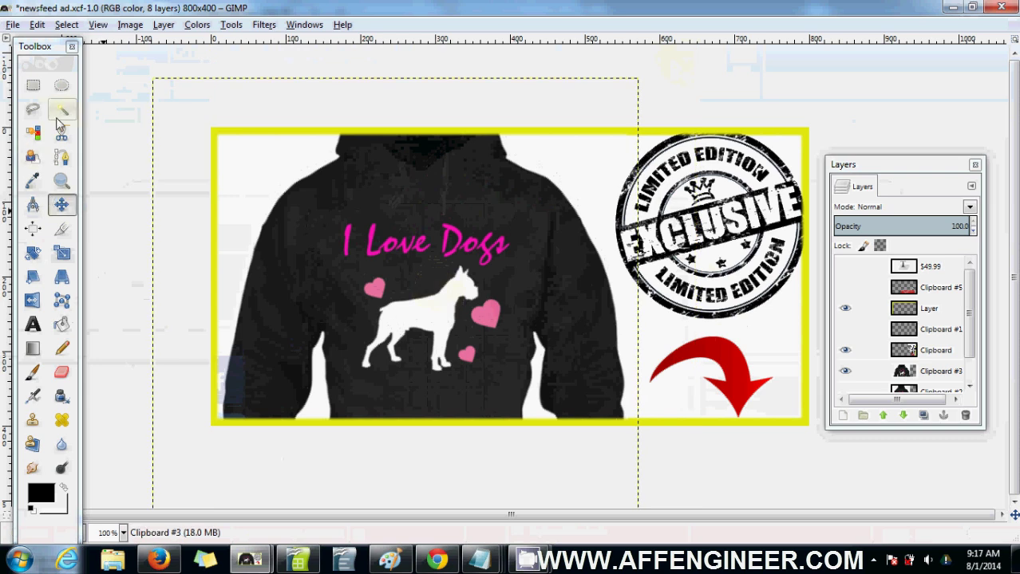
click(525, 168)
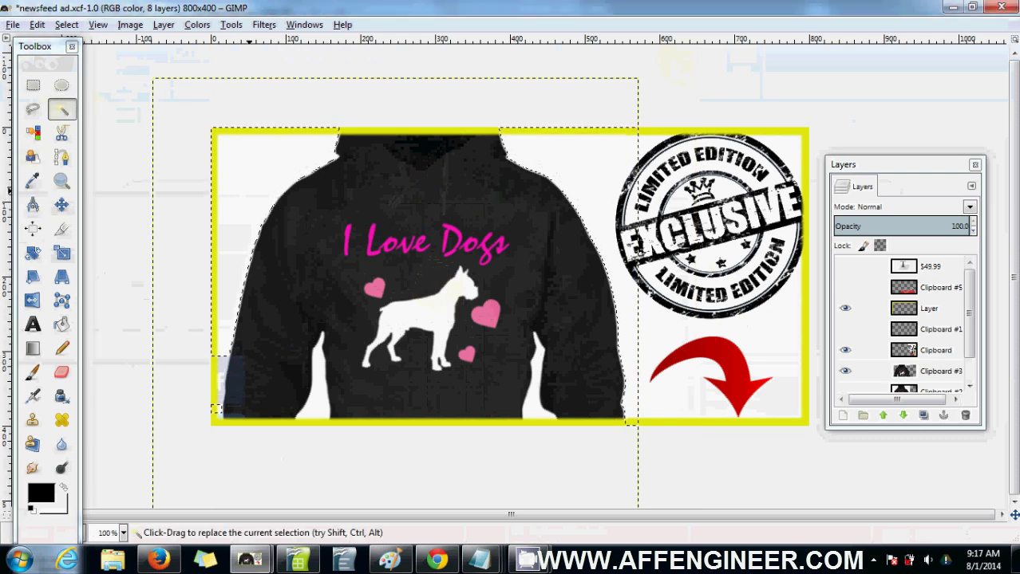
click(228, 363)
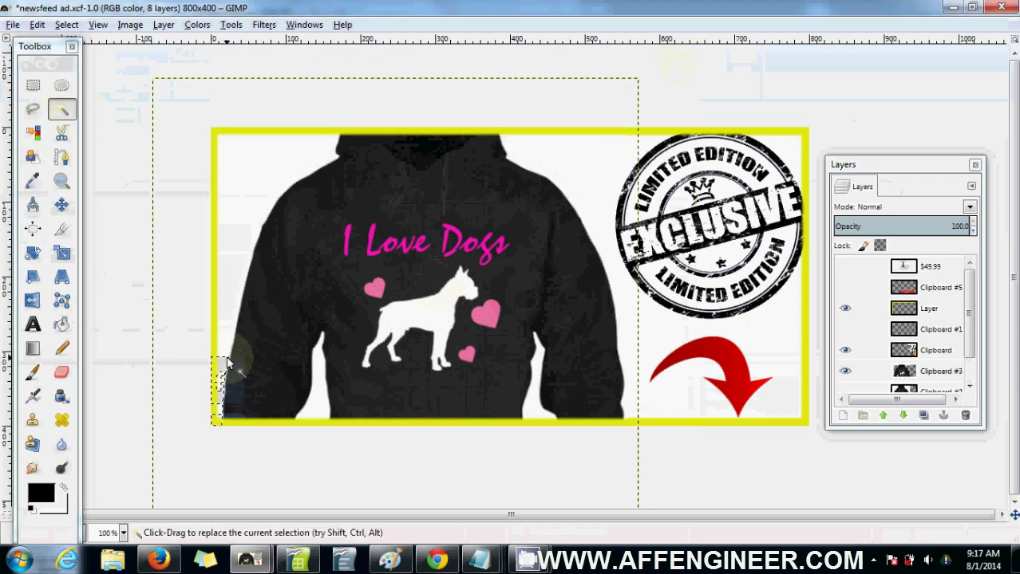
click(216, 420)
key(minus)
key(minus)
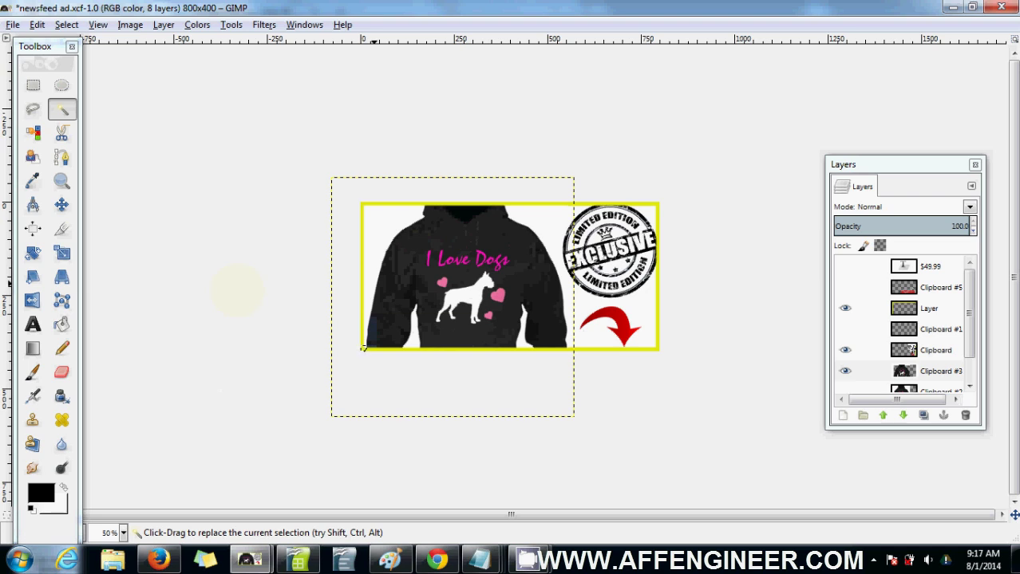
scroll(363, 349, up, 2)
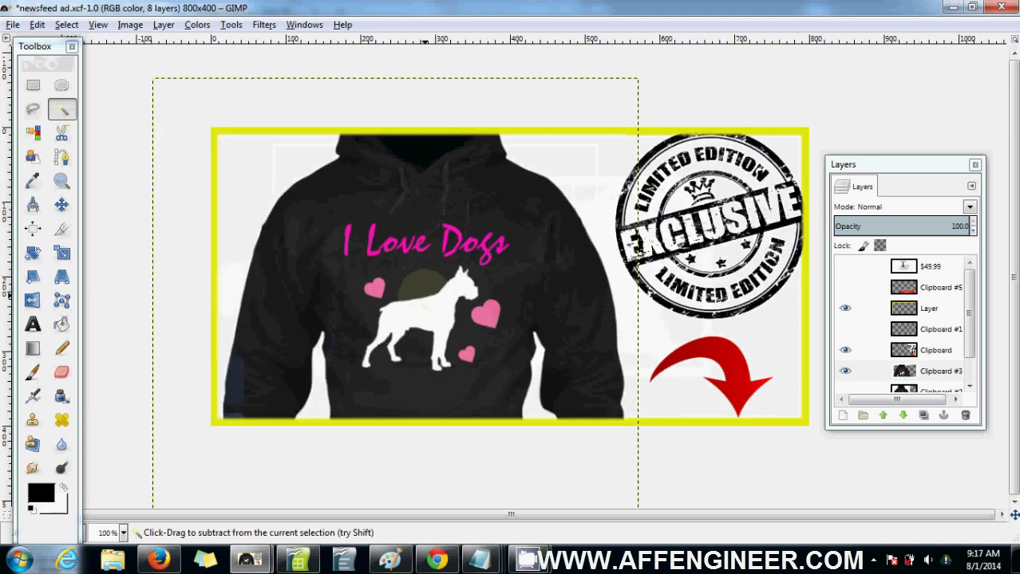
click(940, 375)
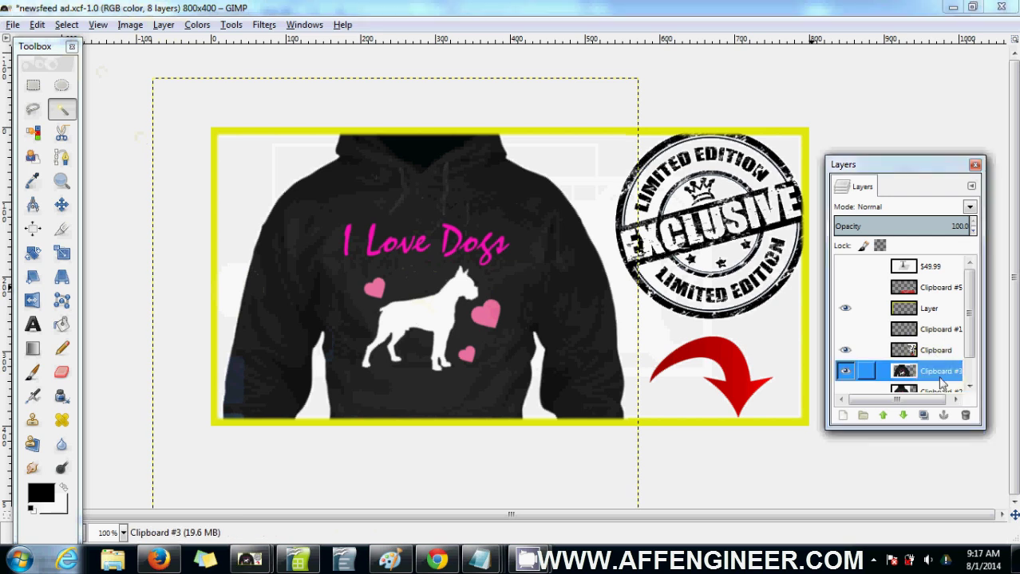
Step: Close the Filters menu without applying anything and reselect the Clipboard #3 hoodie layer
click(266, 25)
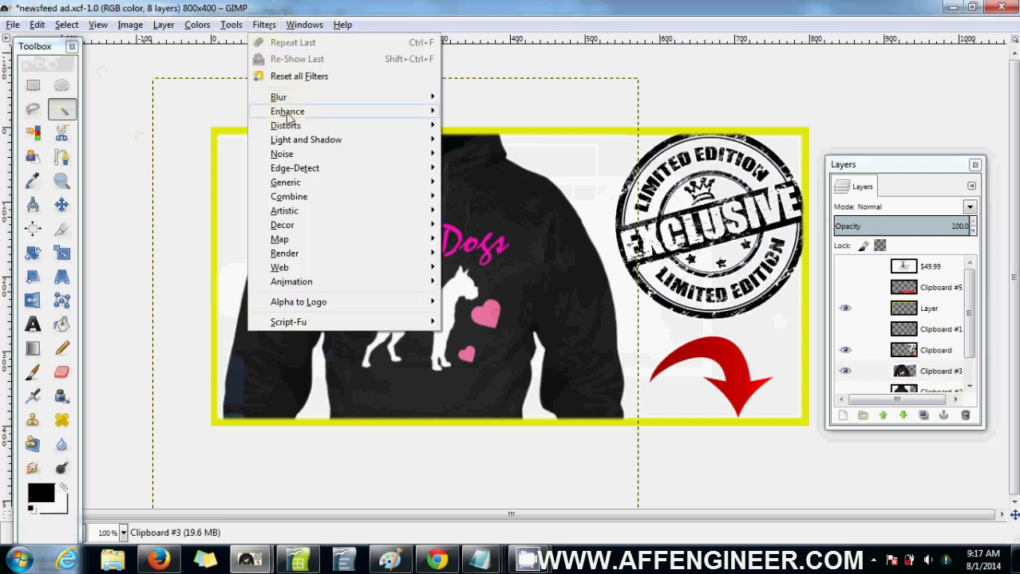
mouse_move(312, 117)
click(389, 250)
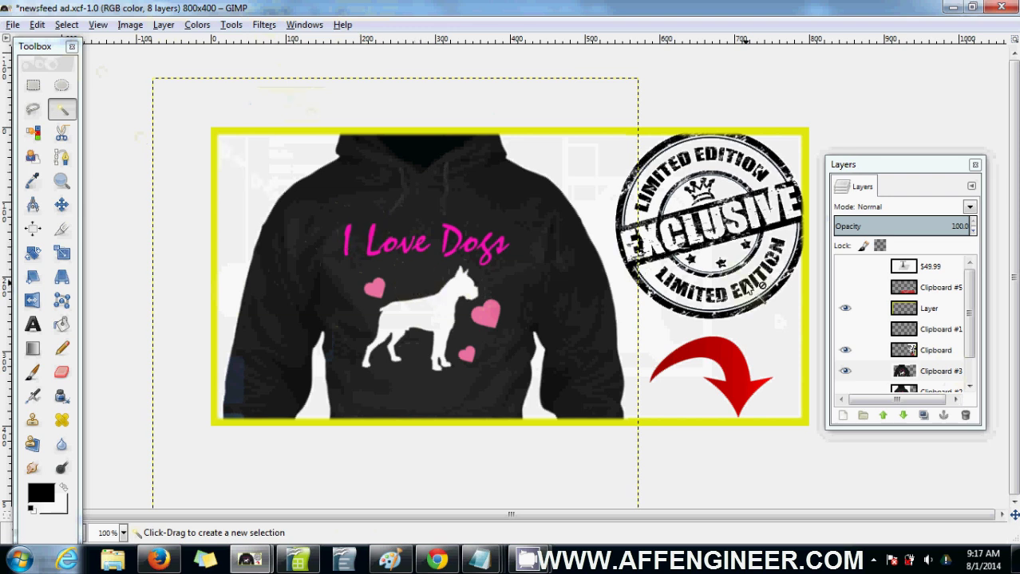
drag(969, 355, 969, 371)
click(939, 323)
click(940, 346)
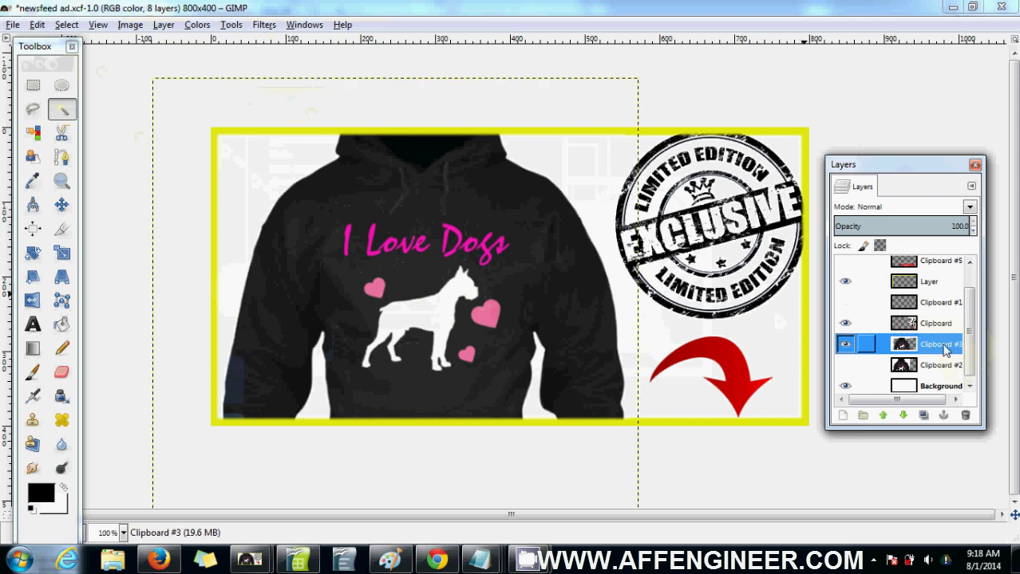
Step: Apply Filters > Enhance > Sharpen to the hoodie layer at sharpness 50
click(265, 27)
mouse_move(303, 112)
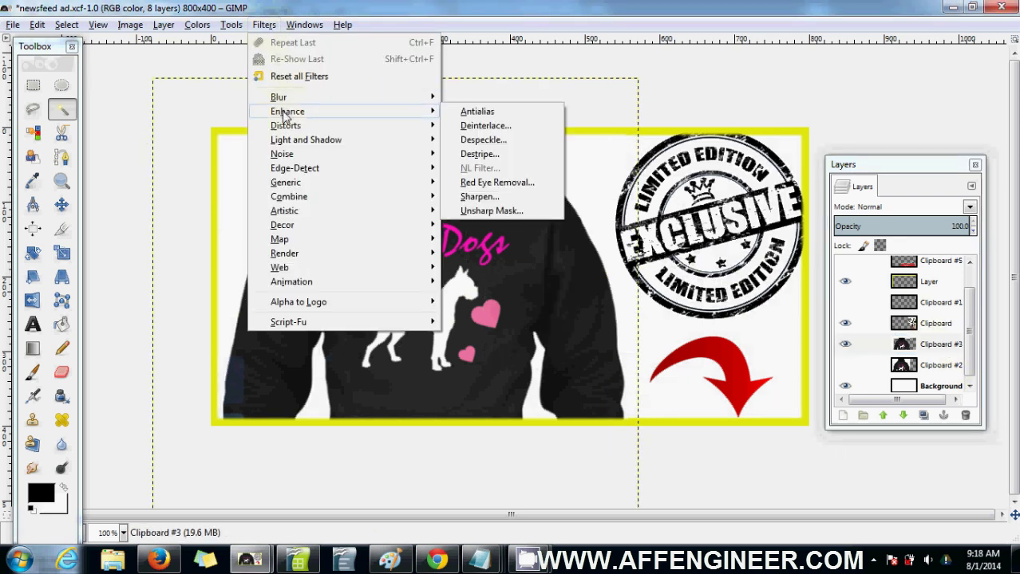
click(502, 198)
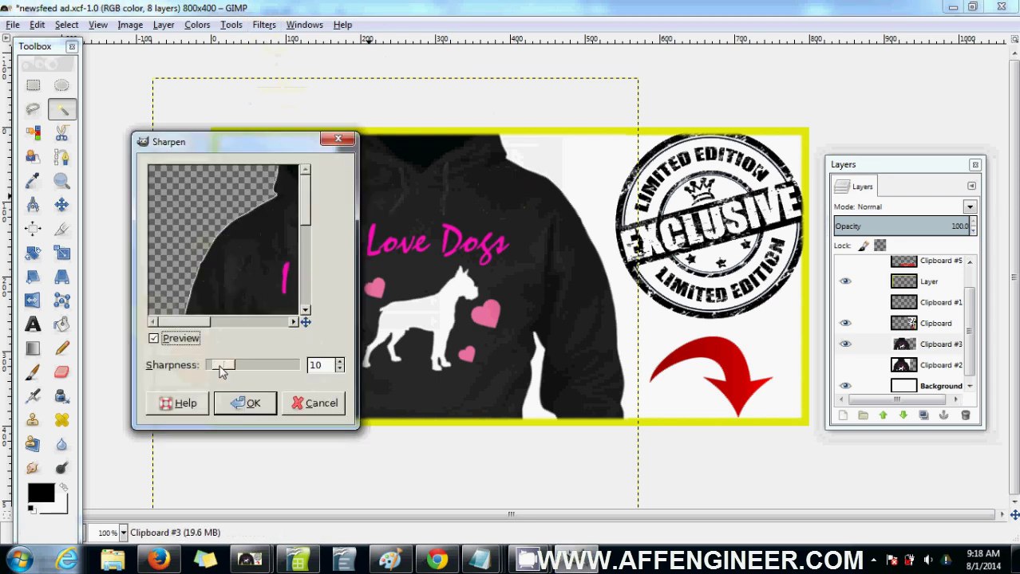
drag(222, 368, 244, 373)
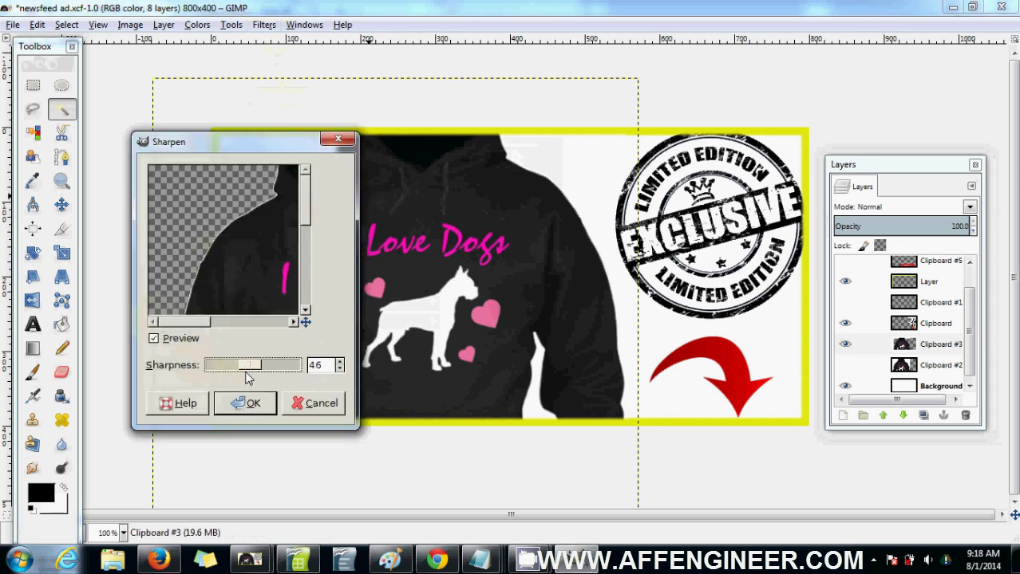
click(248, 399)
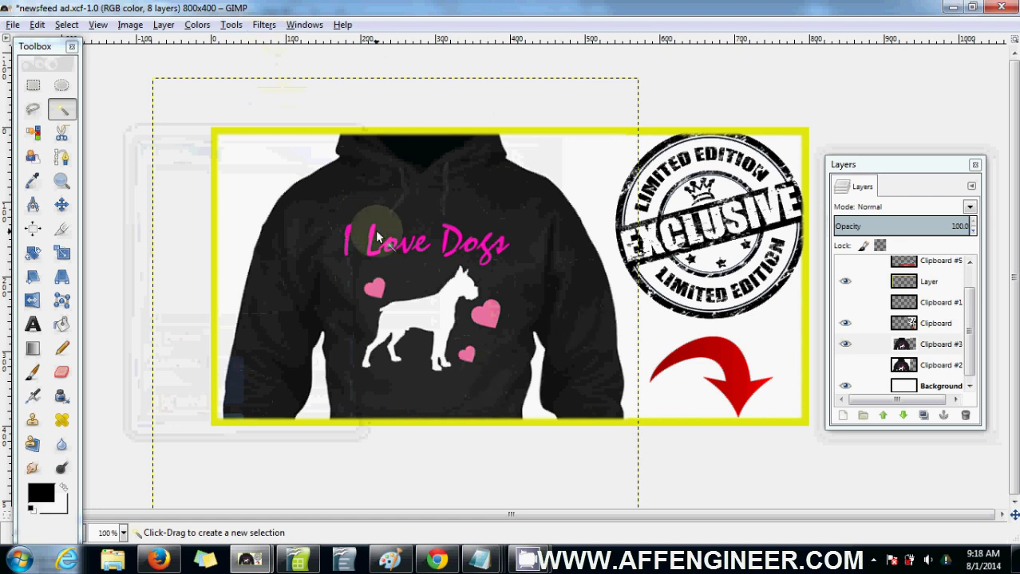
Step: Export the ad as sample ad.png, overwriting the existing file with default PNG settings
click(13, 25)
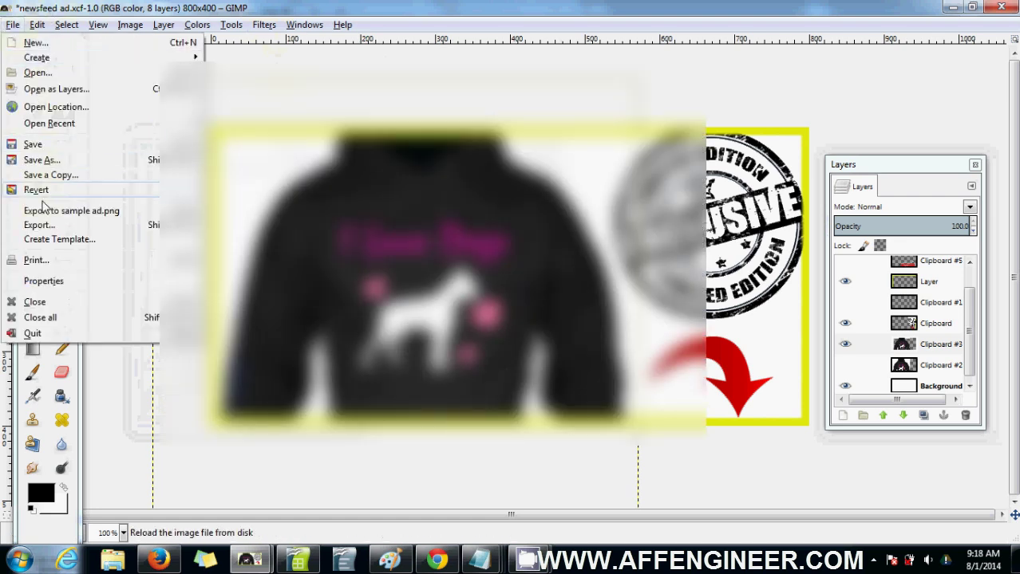
click(38, 225)
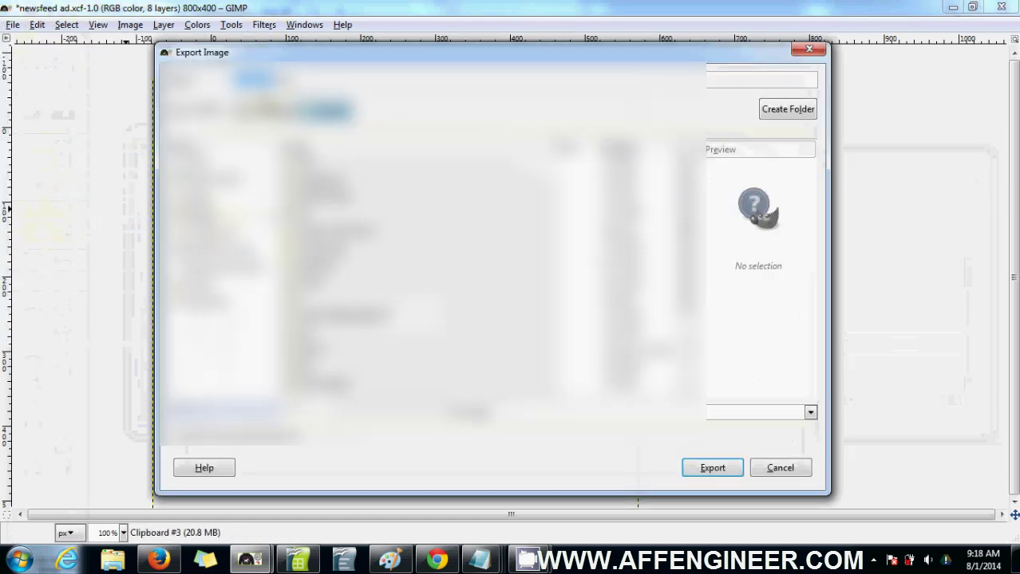
key(Return)
click(579, 351)
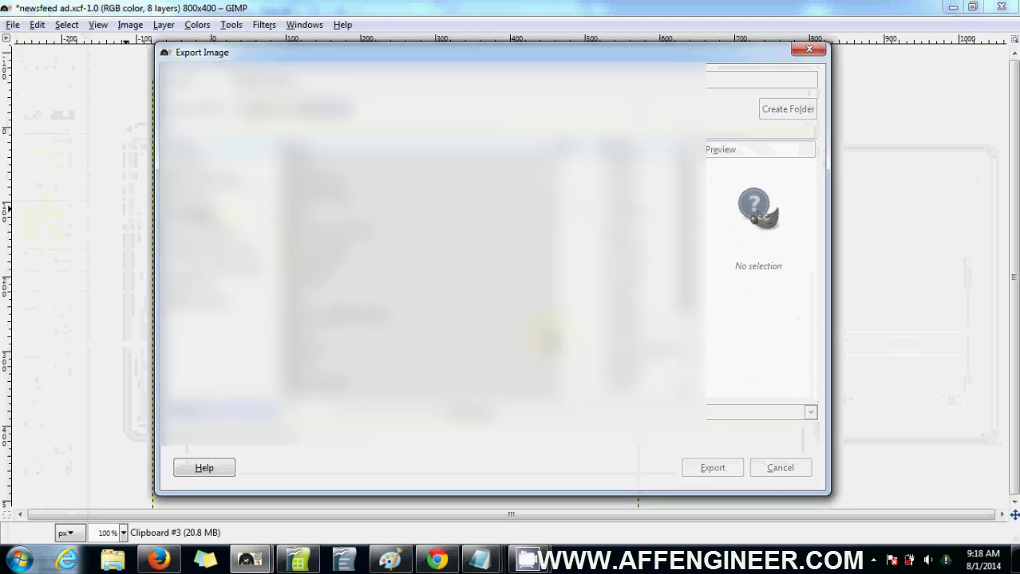
key(Return)
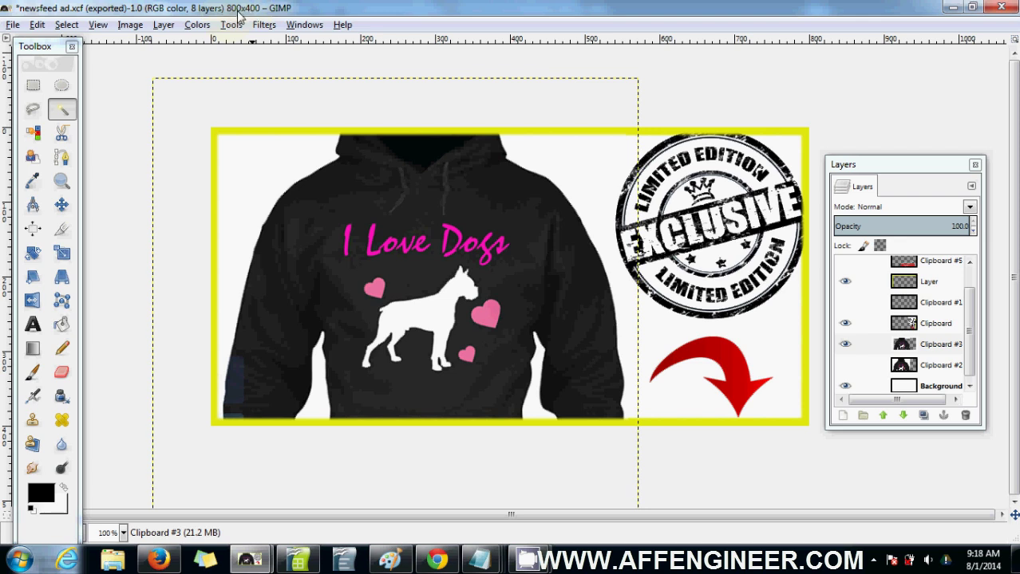
Step: Return to Power Editor in Chrome and scroll the i love dogs ad settings to Page Post
key(alt+Tab)
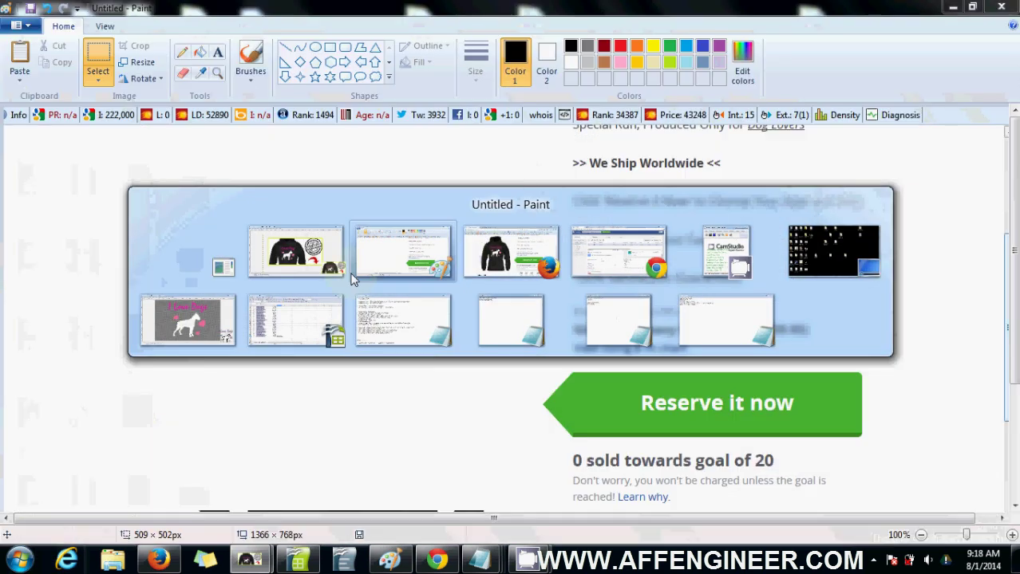
click(619, 251)
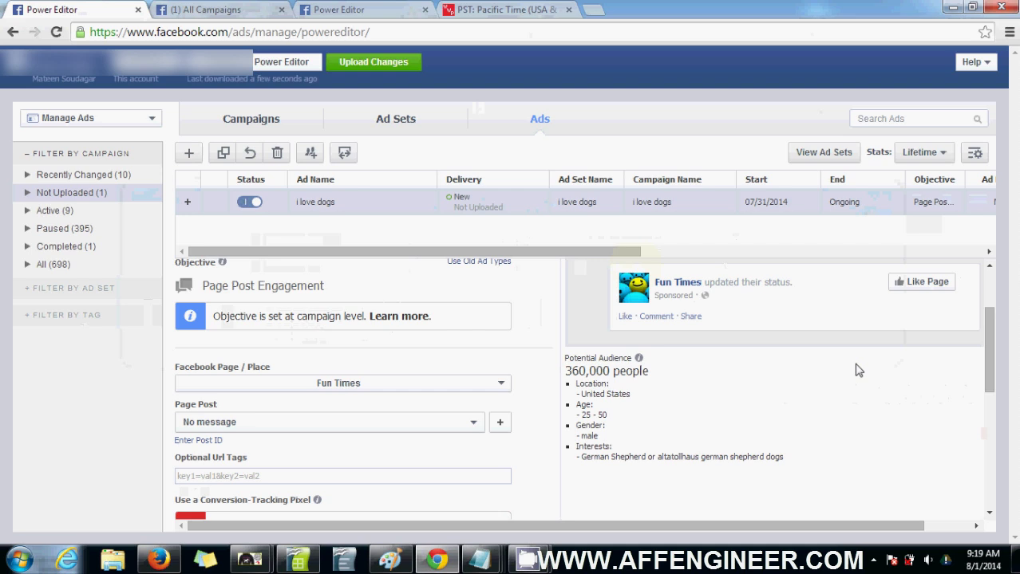
scroll(989, 389, down, 2)
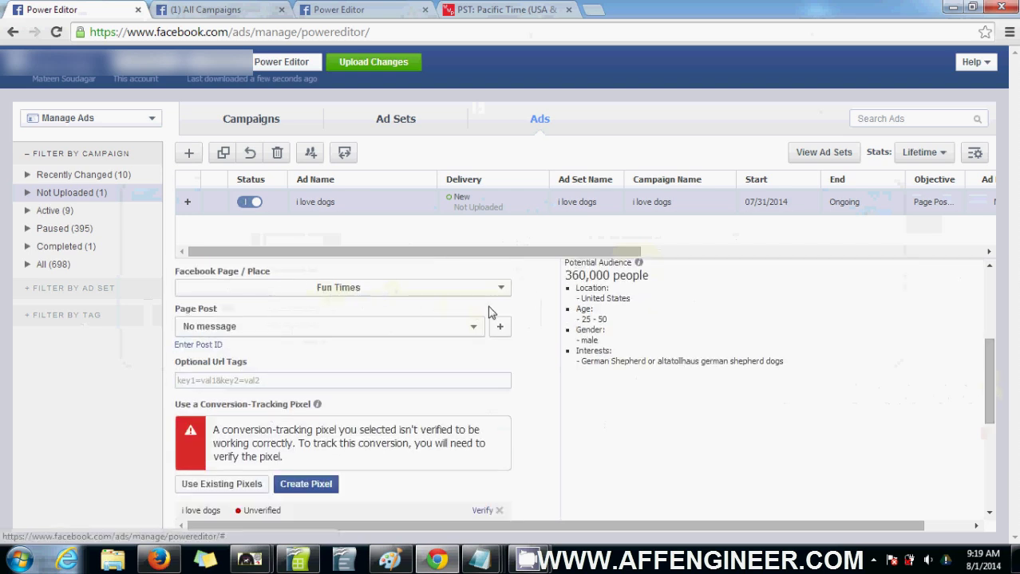
Step: Start a new page post and paste the copied Teespring campaign URL as its link
click(500, 328)
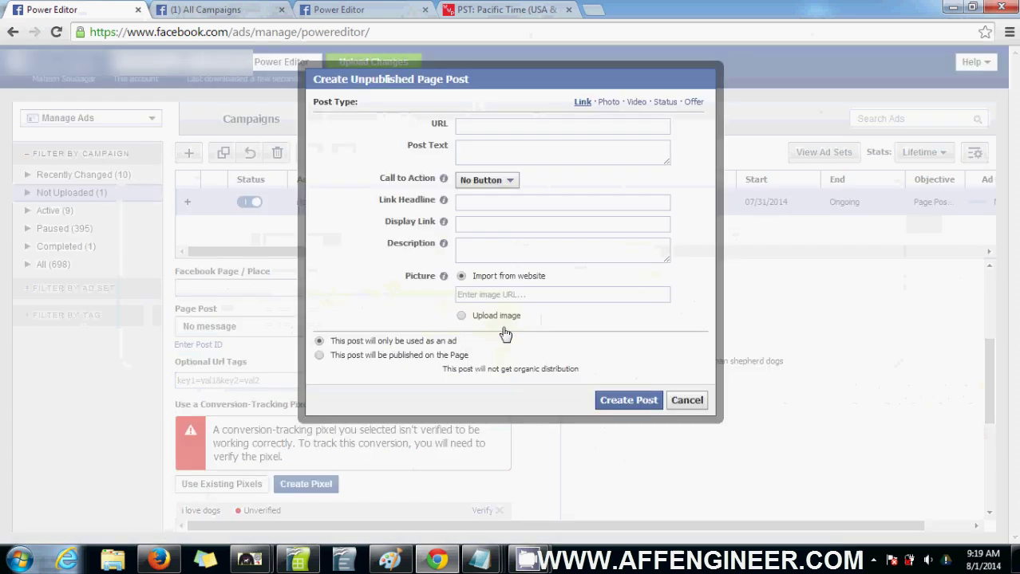
click(518, 121)
key(alt+Tab)
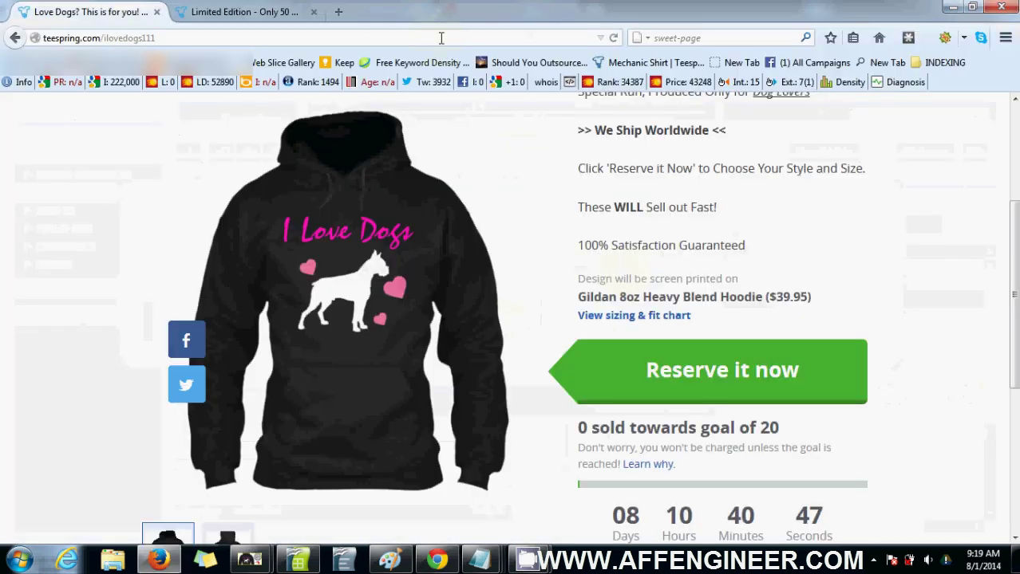
click(441, 38)
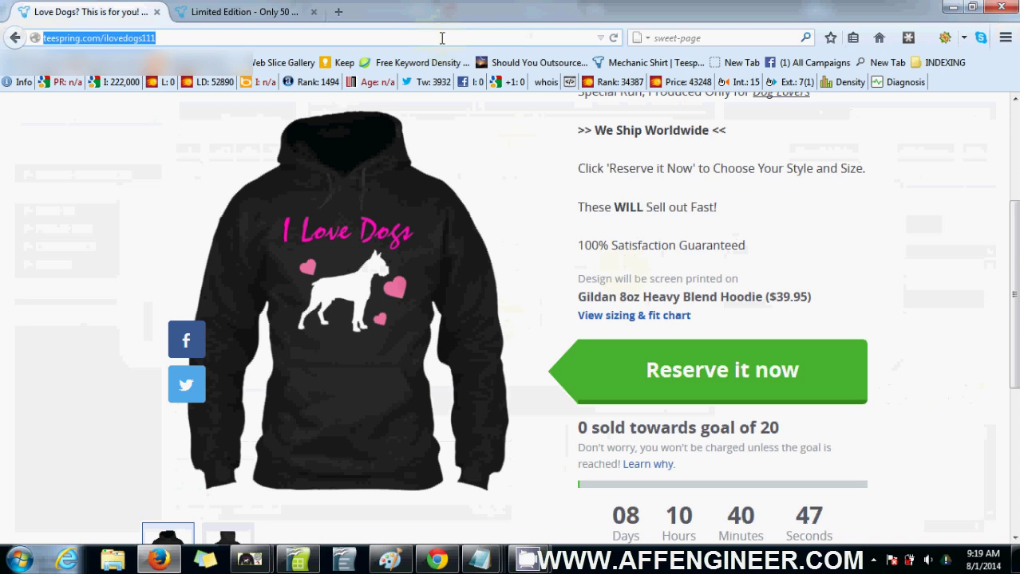
key(ctrl+c)
key(alt+Tab)
key(ctrl+v)
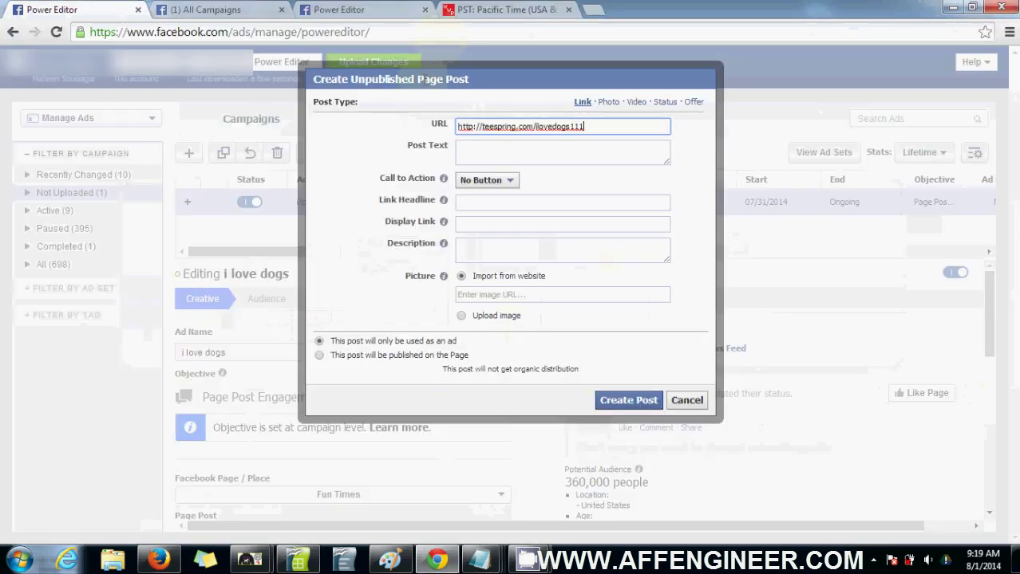
Step: Enter post text 'Tag Someone that LOVES Their Dog!' and set the call to action to Shop Now
click(470, 143)
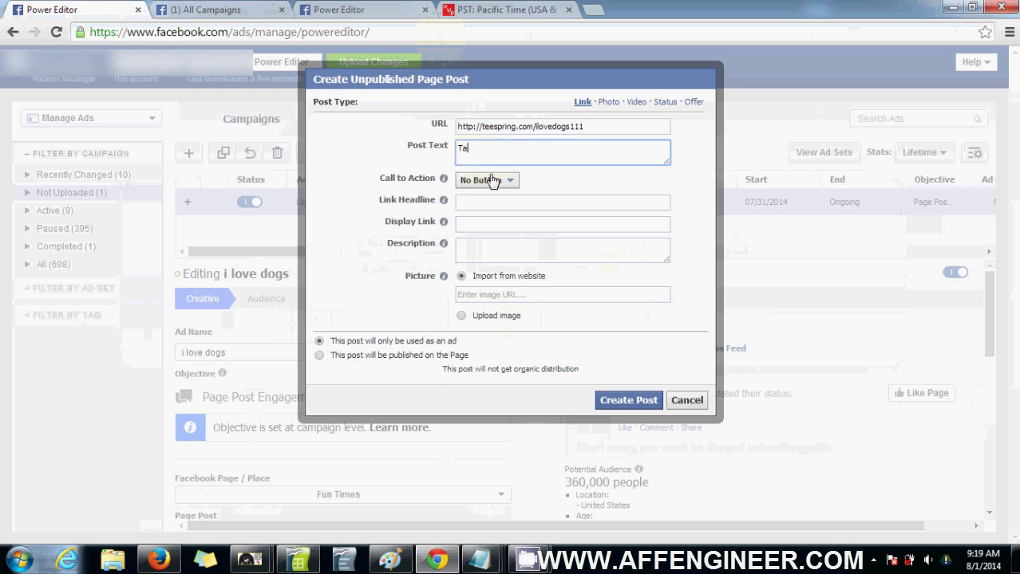
text(Tag Someone that LOVES Their Dog!)
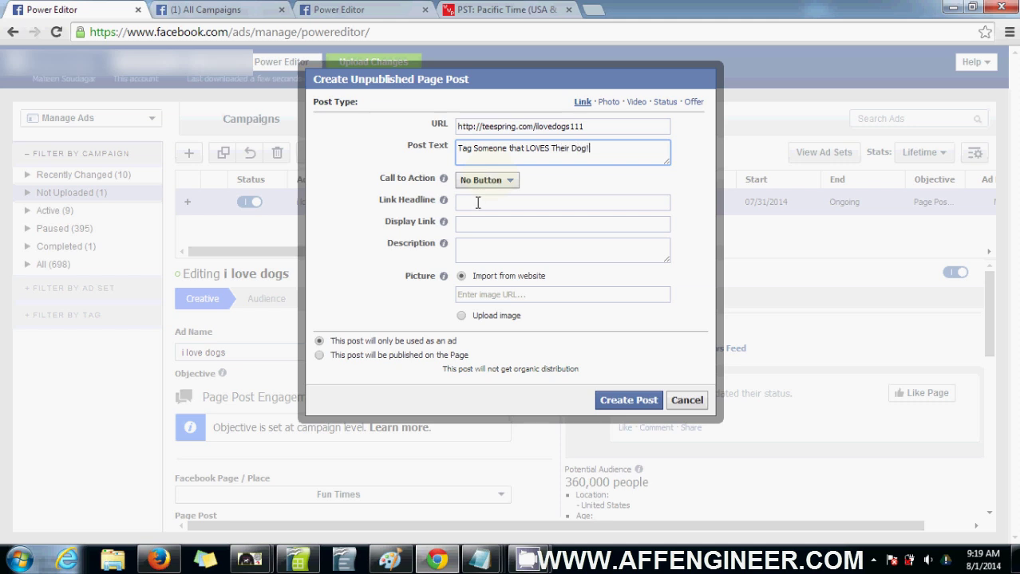
click(494, 180)
click(493, 217)
click(500, 207)
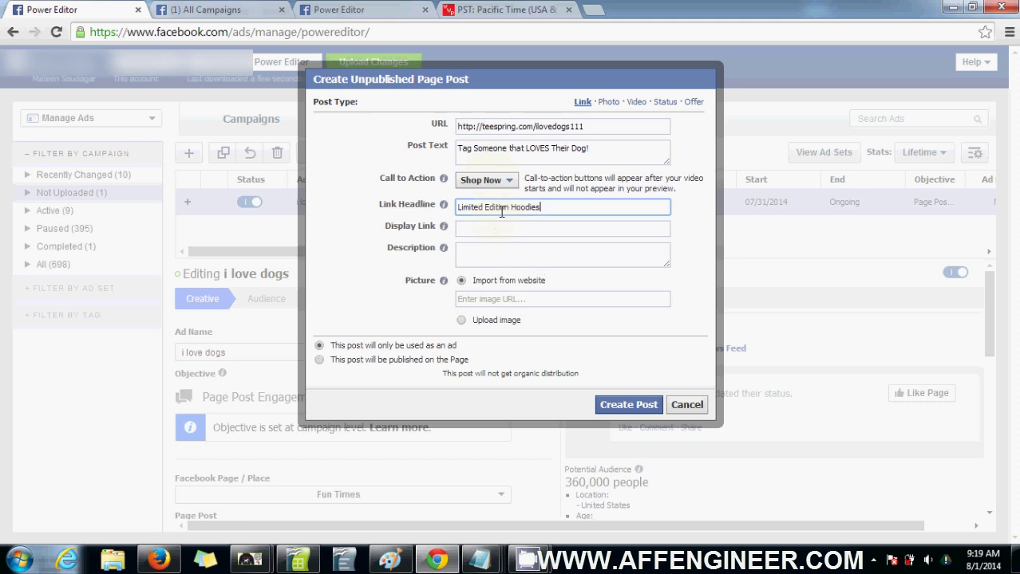
Step: Upload sample ad.png as the post image and create the unpublished post
click(496, 319)
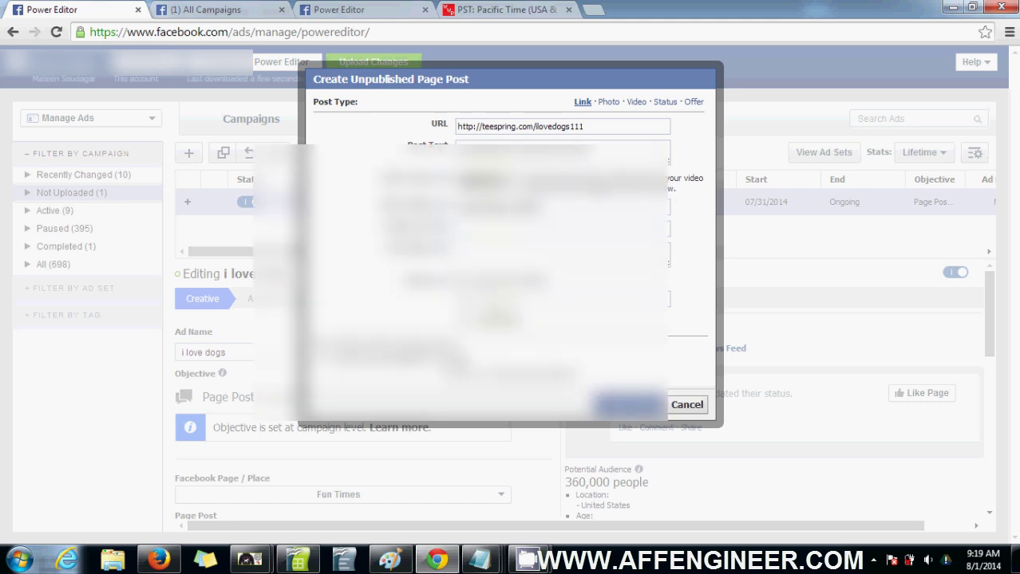
click(631, 315)
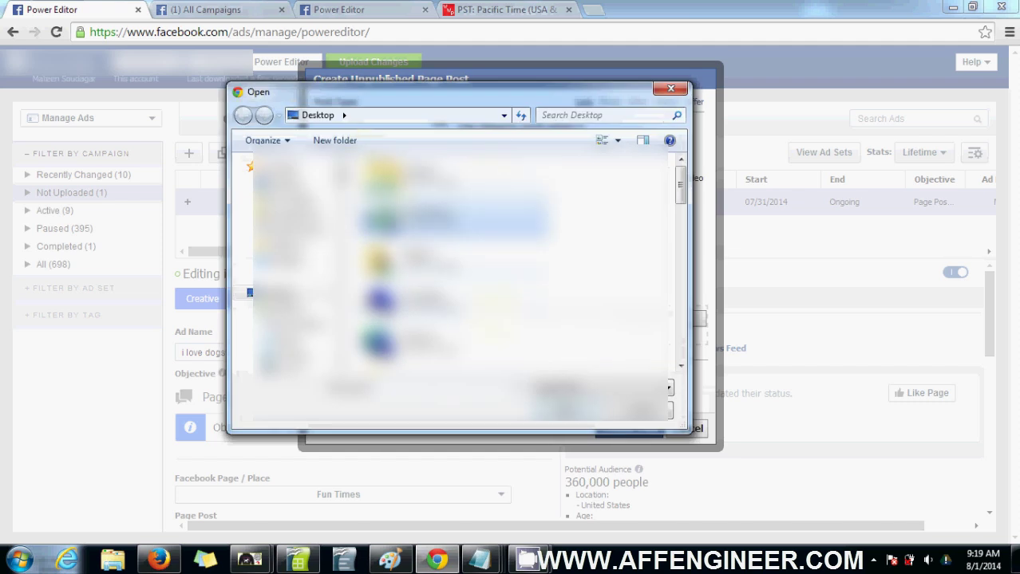
scroll(454, 263, down, 5)
double_click(441, 311)
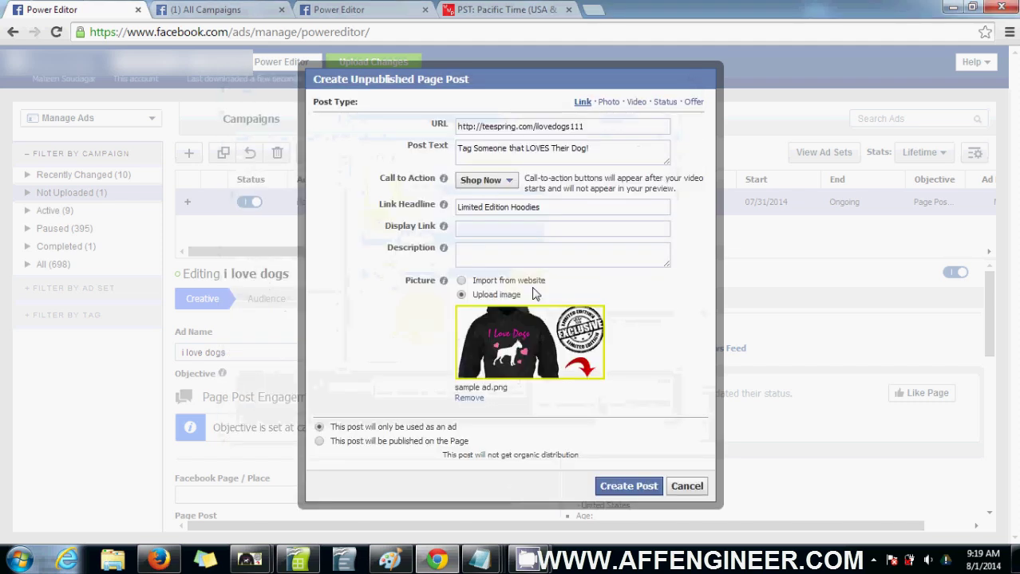
click(638, 487)
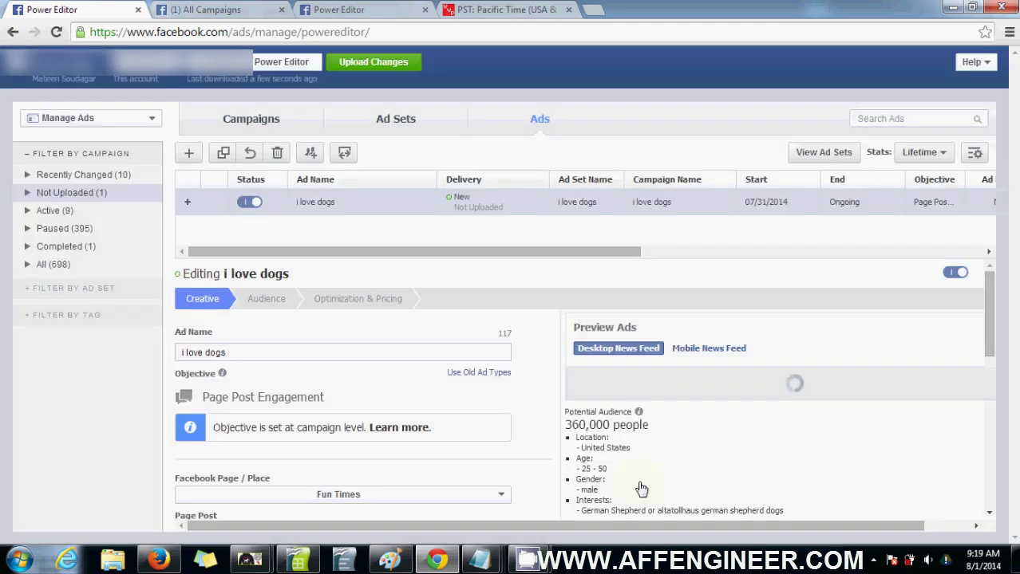
scroll(989, 415, down, 3)
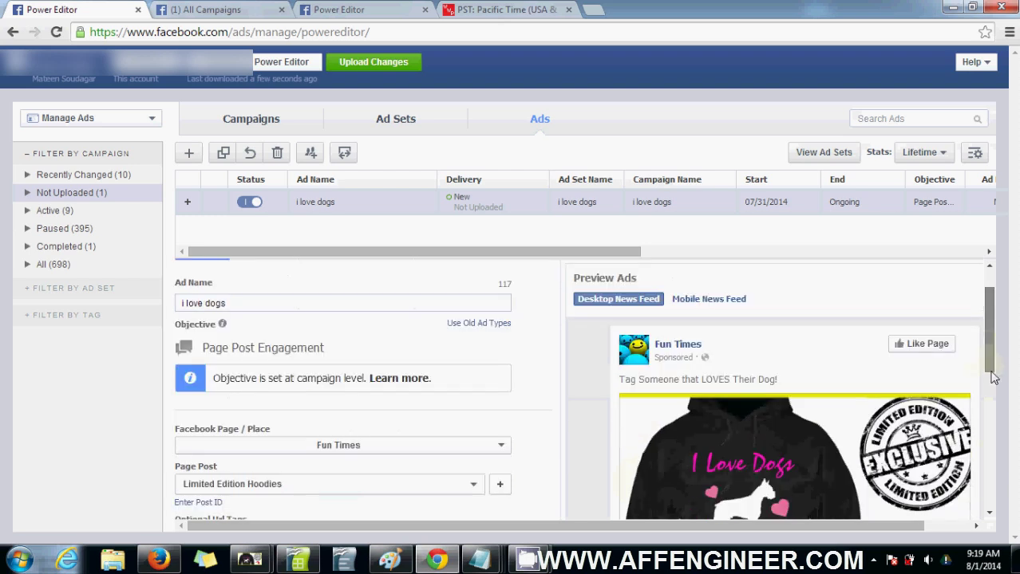
scroll(997, 403, up, 1)
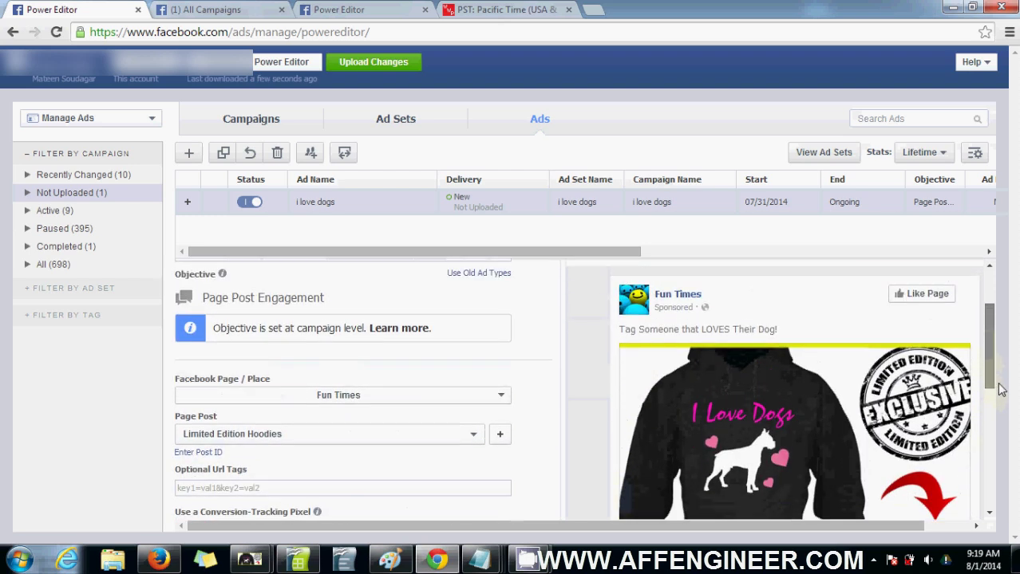
scroll(998, 403, down, 2)
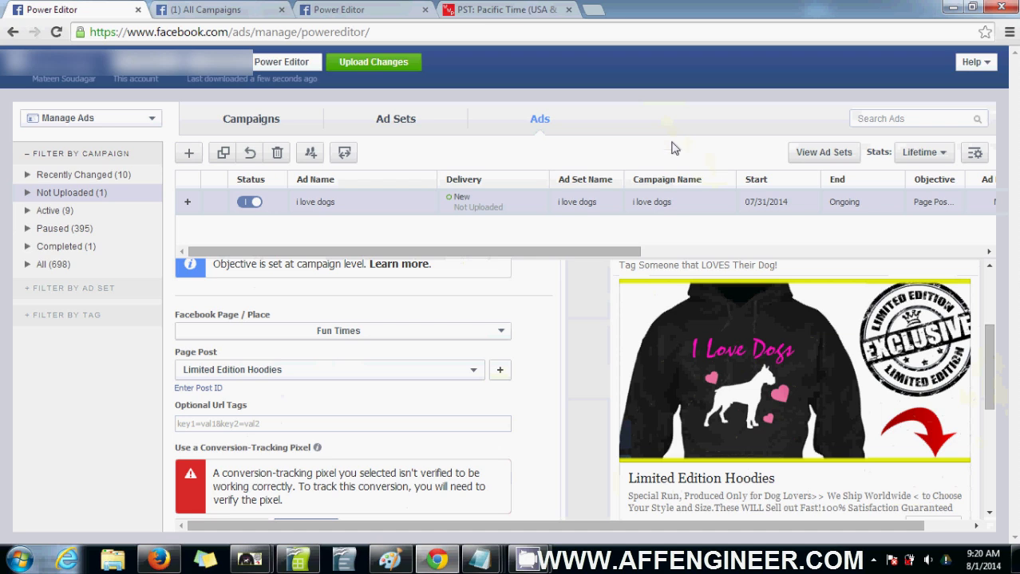
scroll(995, 391, down, 1)
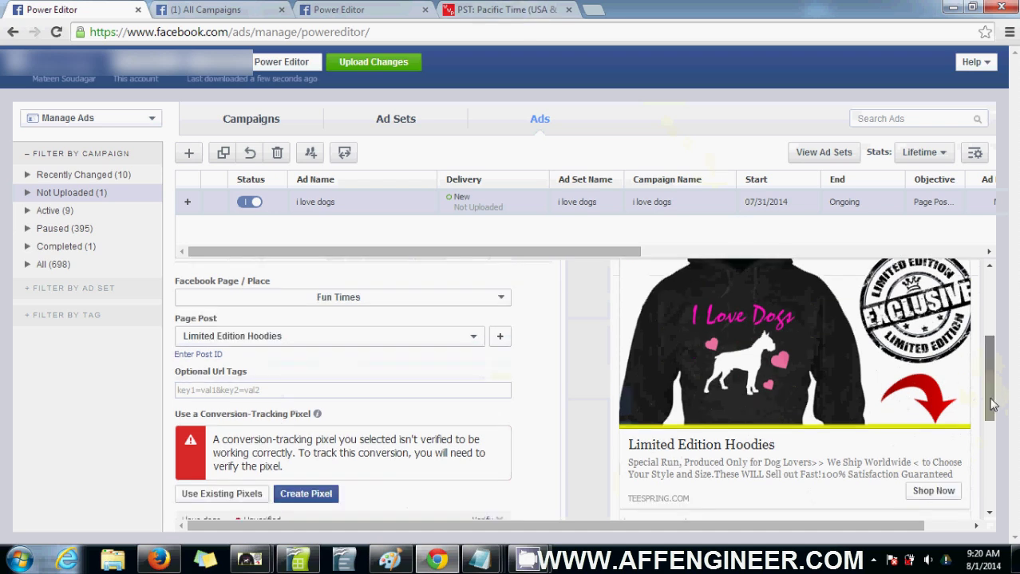
scroll(995, 391, up, 5)
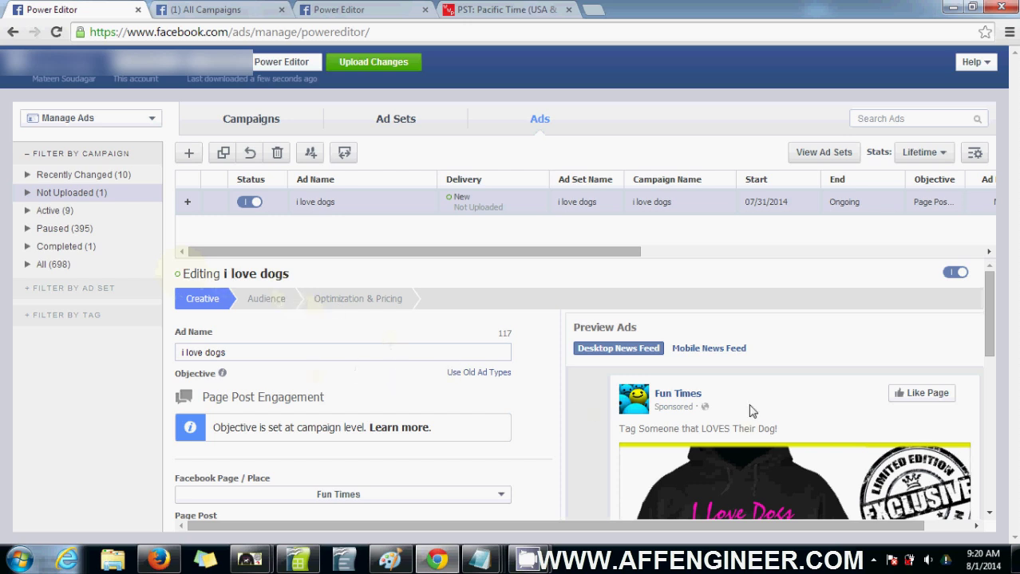
drag(989, 329, 996, 368)
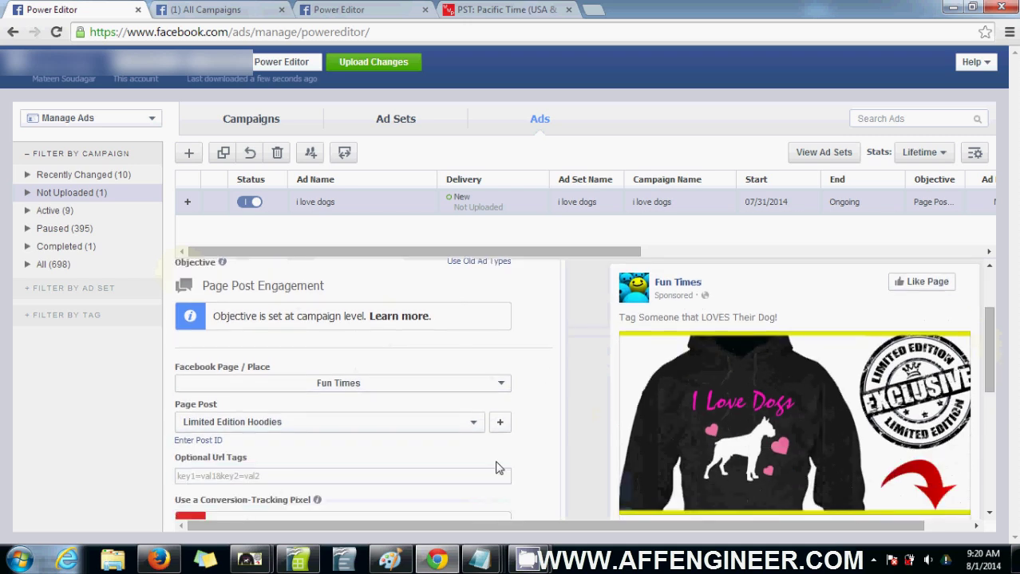
scroll(994, 374, up, 3)
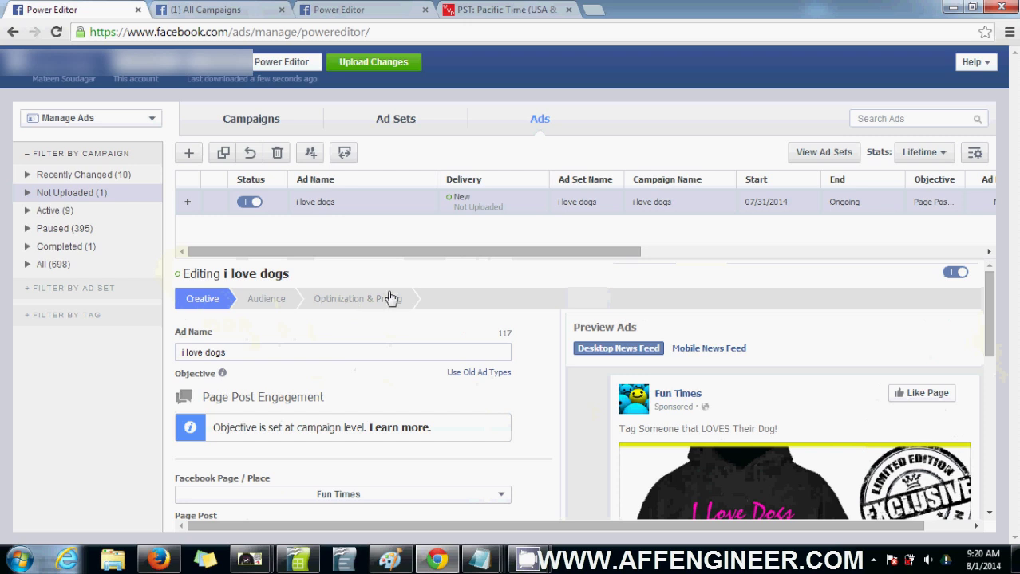
click(373, 62)
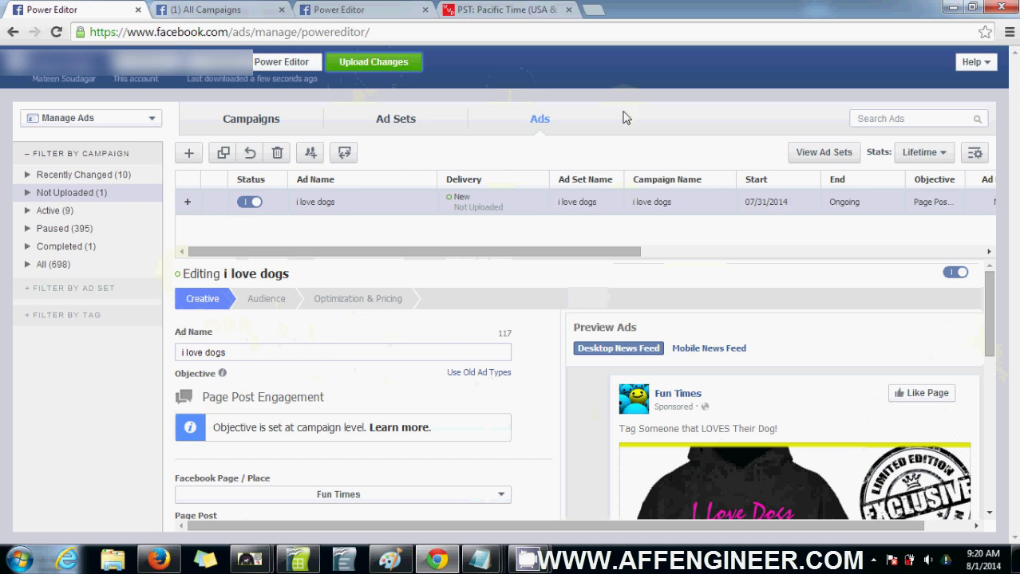
mouse_move(994, 346)
mouse_down()
mouse_move(1001, 387)
mouse_move(992, 356)
mouse_up()
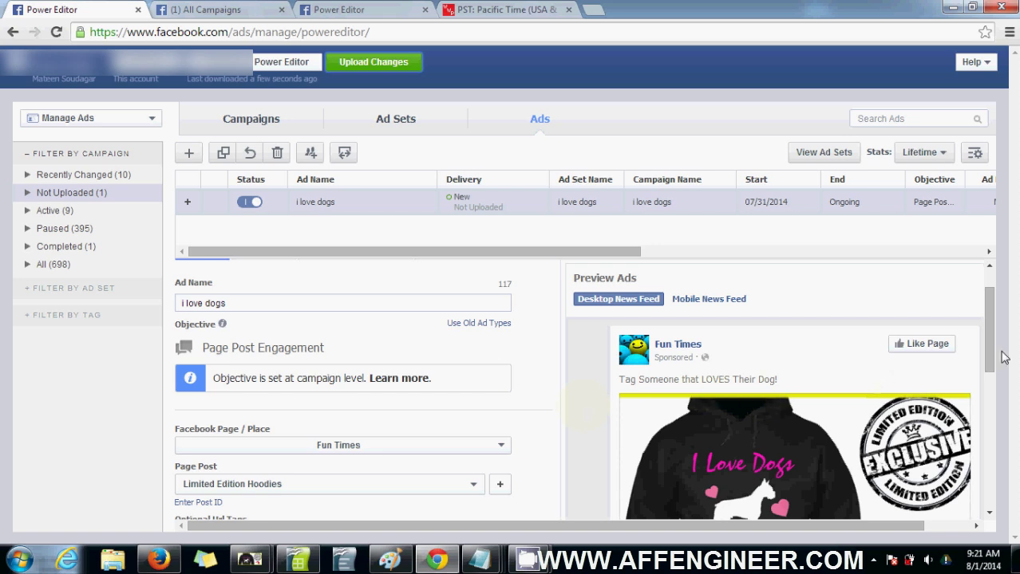
scroll(993, 346, down, 1)
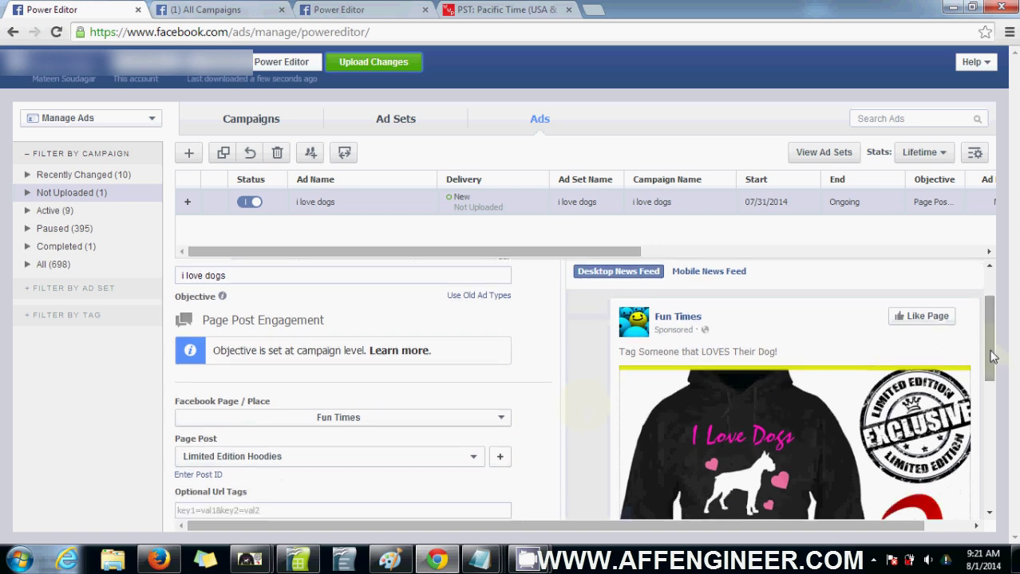